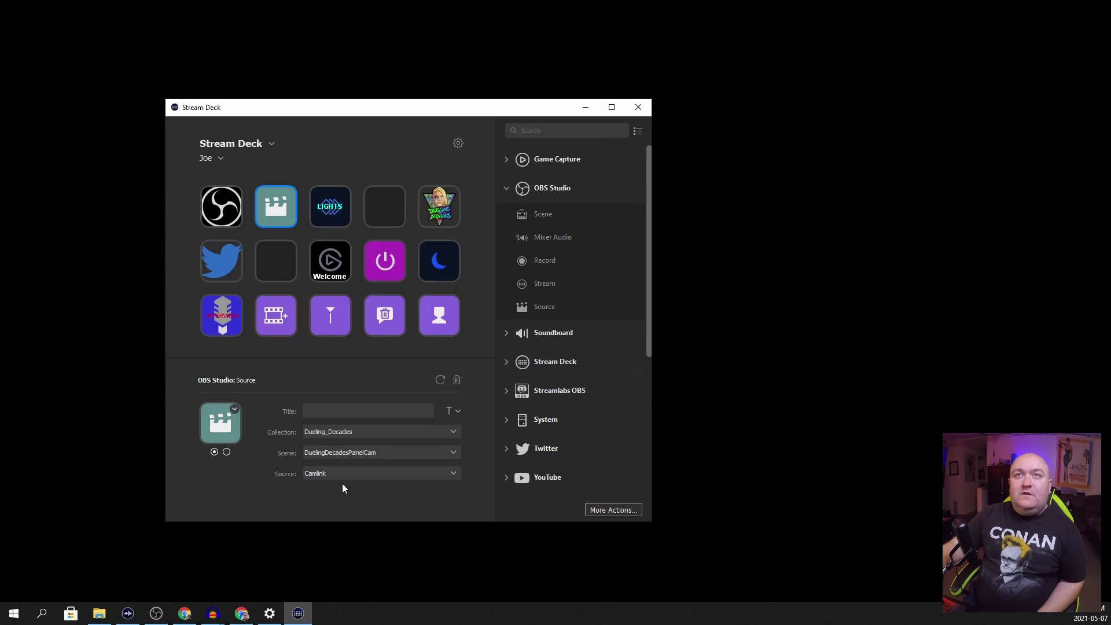
# Keep Camlink as the source for the Dueling_Decades DuelingDecadesPanelCam scene key.
pyautogui.click(346, 475)
pyautogui.click(346, 475)
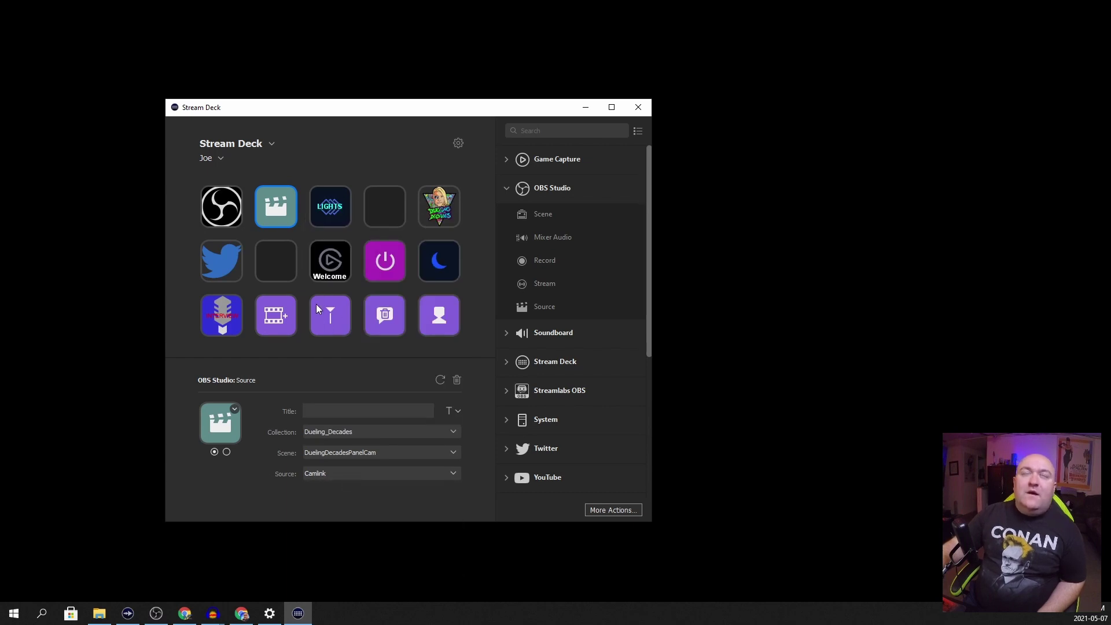
# Create a multi action on the empty key and open it for editing.
pyautogui.rightClick(276, 257)
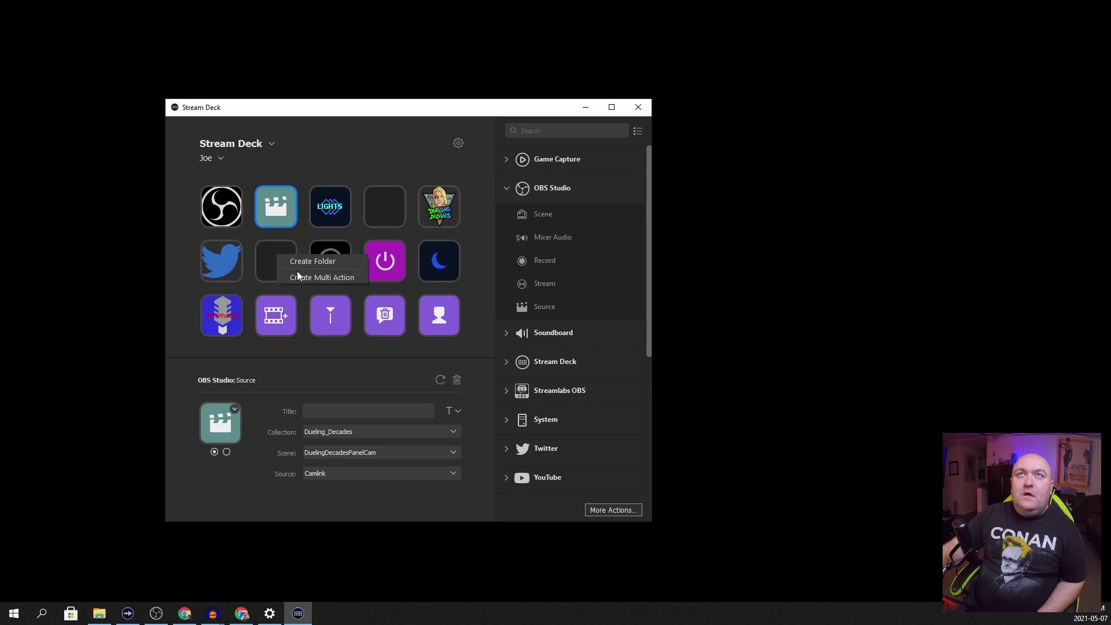
pyautogui.click(301, 278)
pyautogui.doubleClick(279, 271)
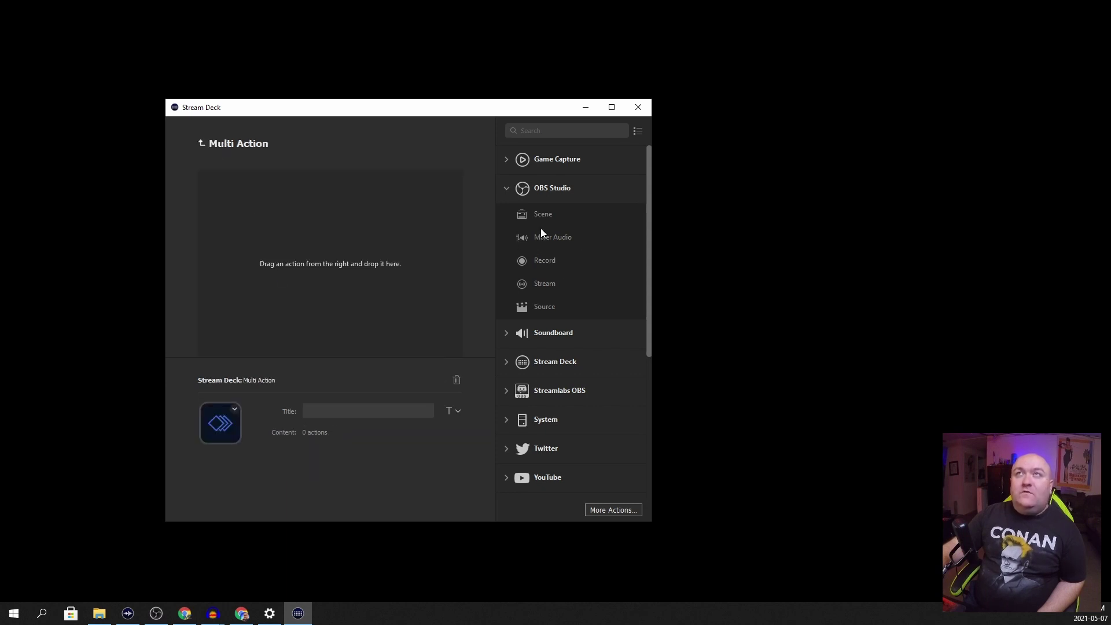
# Add OBS Scene, Source, Mixer Audio, a 1000 ms Delay and another Source step.
pyautogui.moveTo(547, 217); pyautogui.dragTo(340, 232)
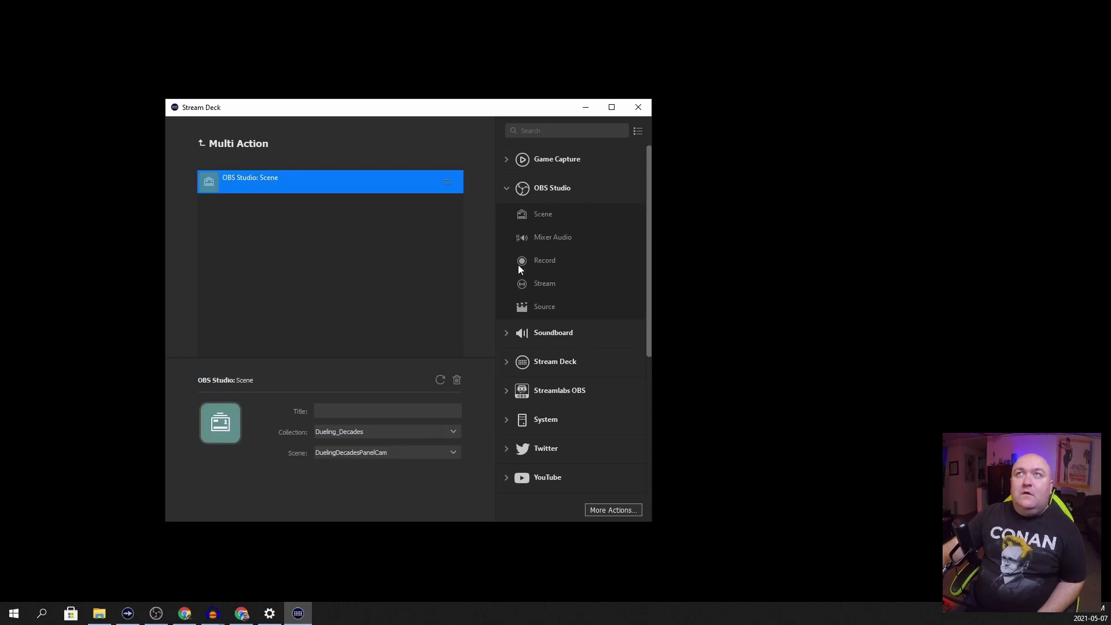
pyautogui.moveTo(546, 303); pyautogui.dragTo(280, 258)
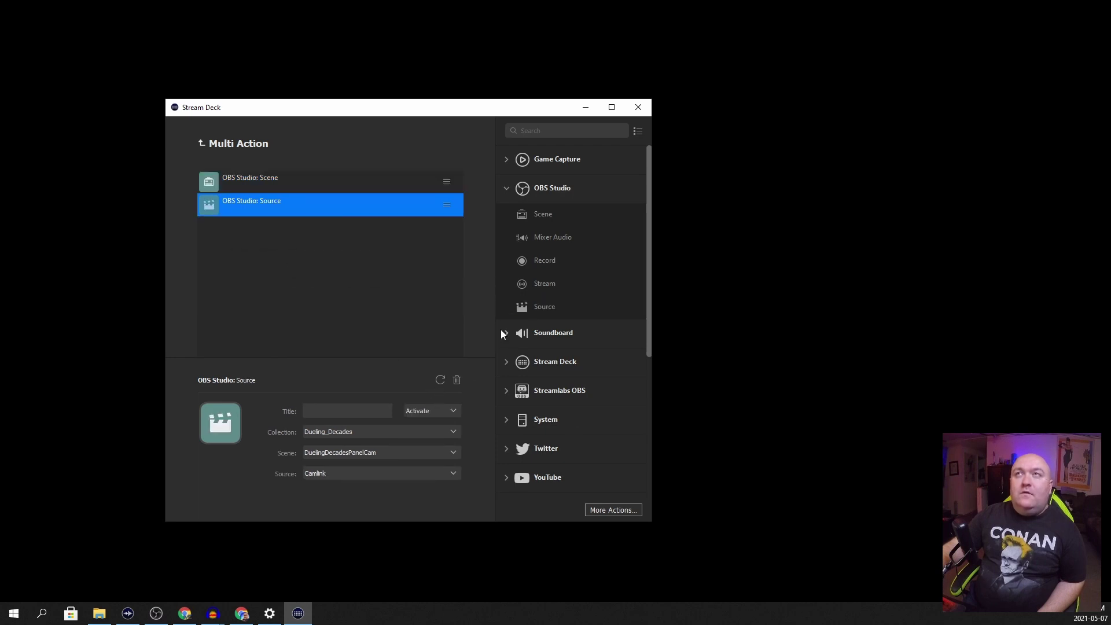
pyautogui.moveTo(547, 238); pyautogui.dragTo(286, 281)
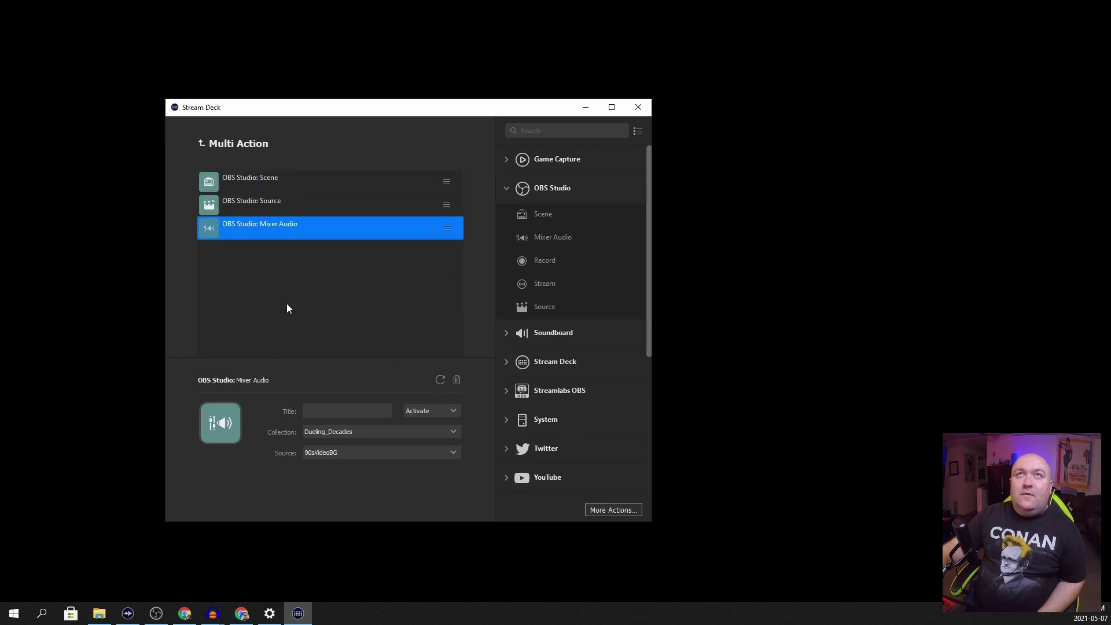
pyautogui.click(507, 362)
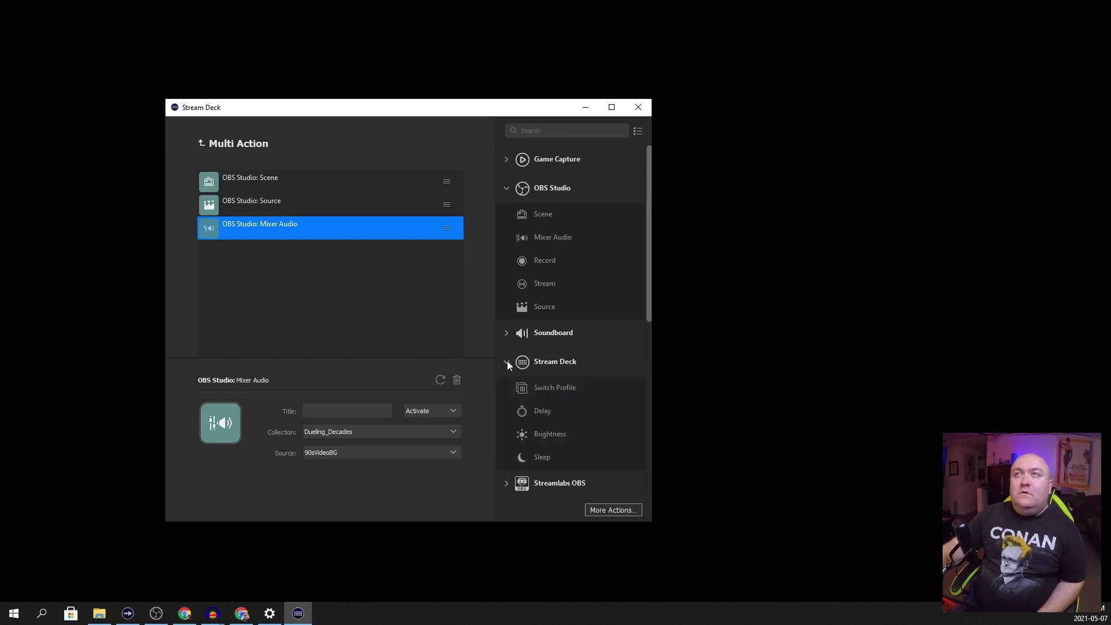
pyautogui.moveTo(547, 411); pyautogui.dragTo(315, 278)
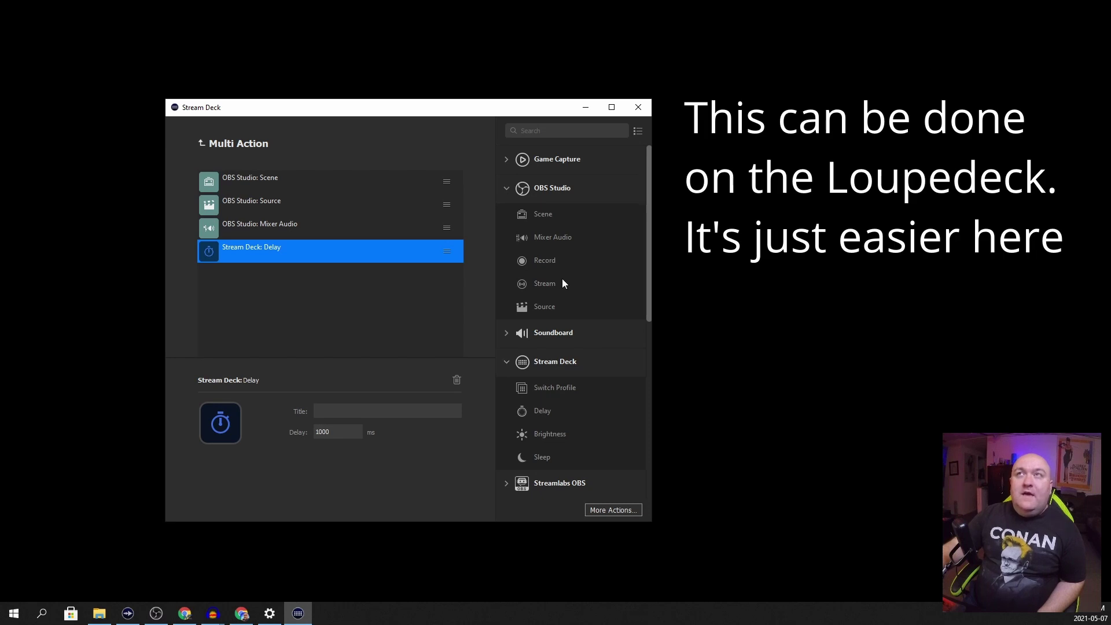
pyautogui.moveTo(534, 313); pyautogui.dragTo(333, 310)
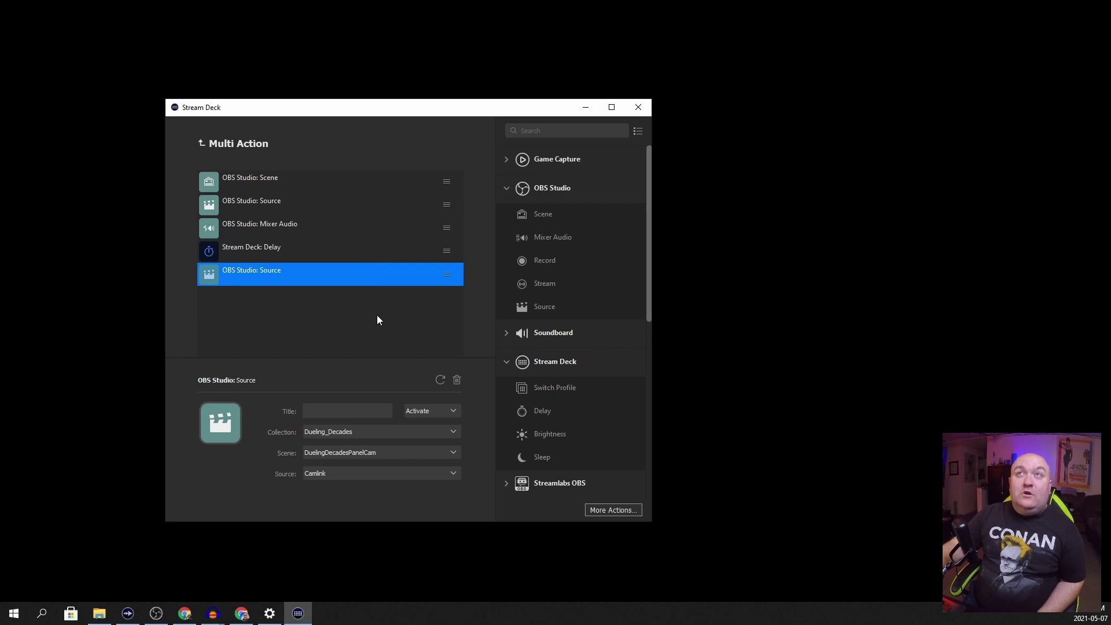
pyautogui.scroll(-5, 567, 399)
pyautogui.scroll(5, 567, 399)
pyautogui.scroll(-5, 560, 307)
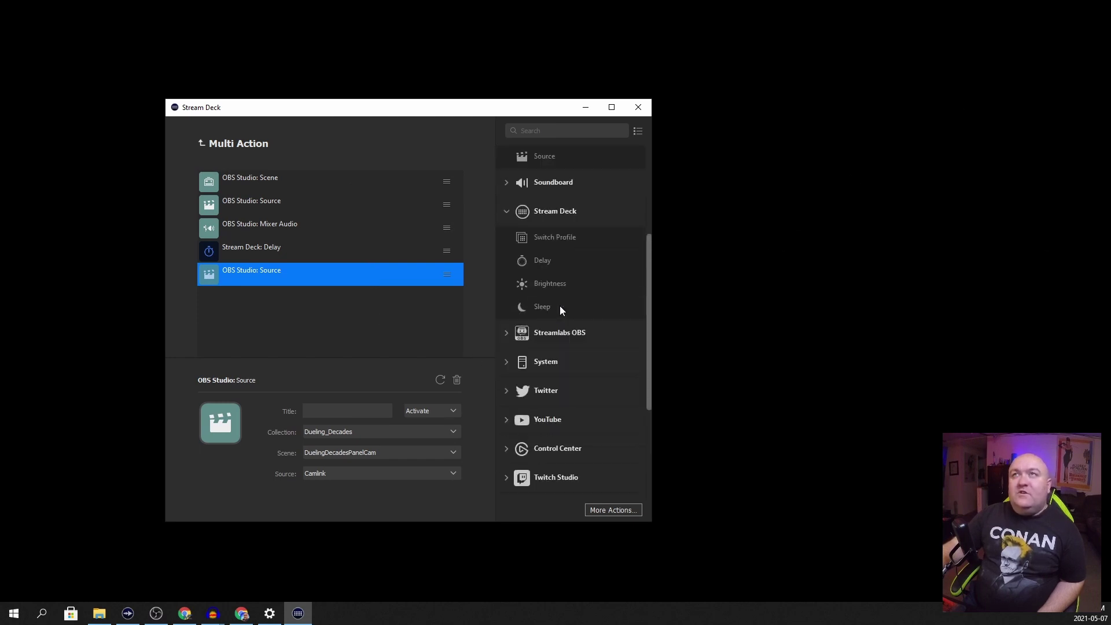
pyautogui.scroll(-1, 560, 310)
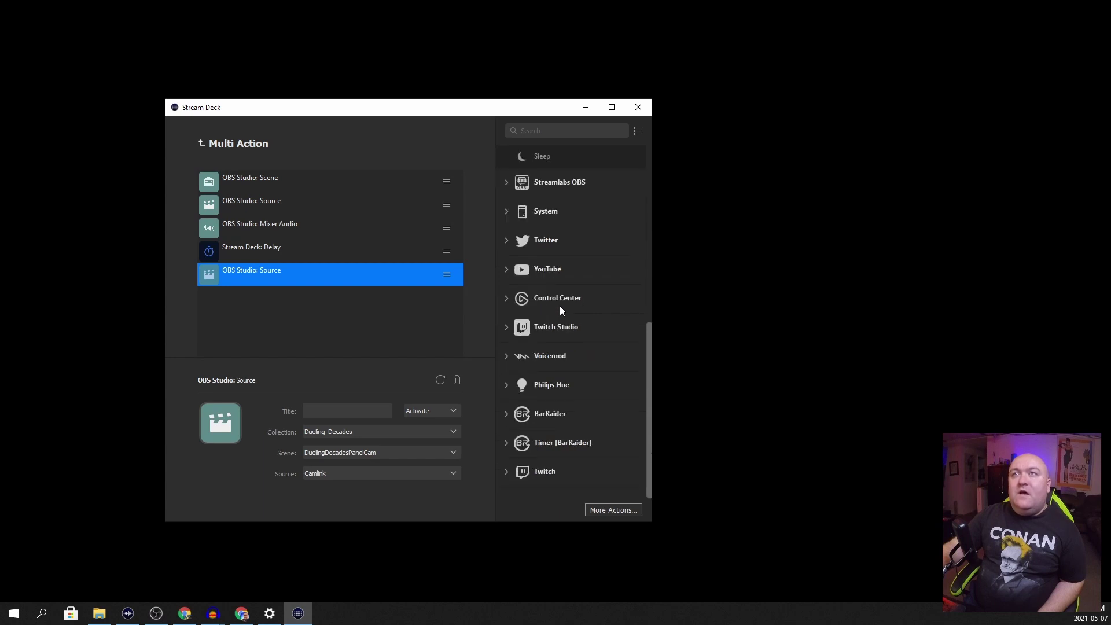
pyautogui.click(609, 510)
pyautogui.scroll(-5, 607, 280)
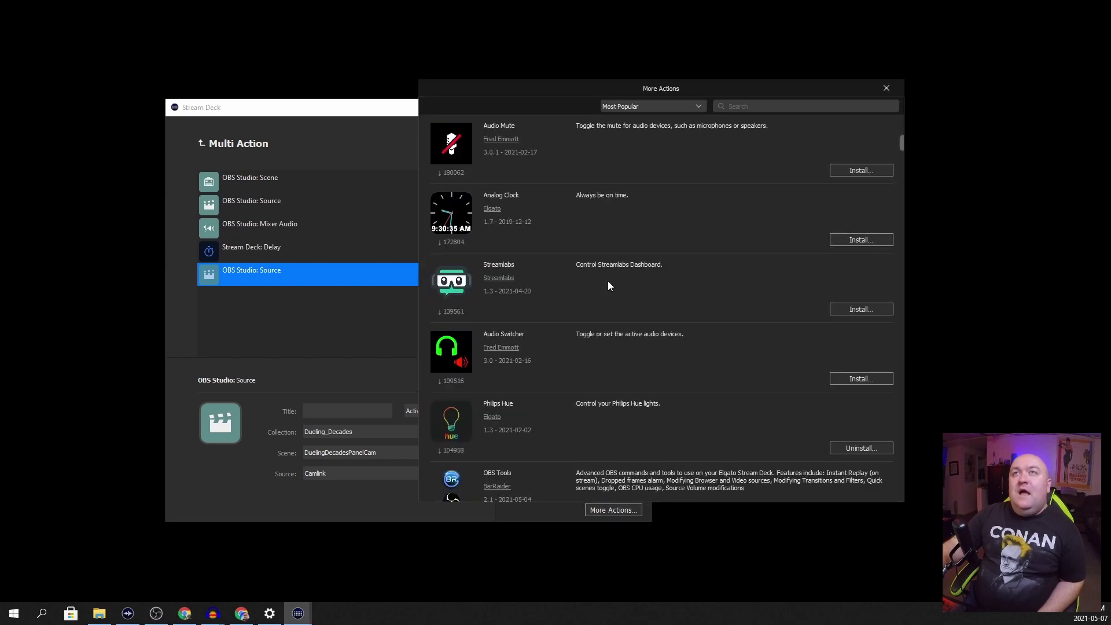
pyautogui.scroll(-3, 608, 280)
pyautogui.scroll(-3, 608, 280)
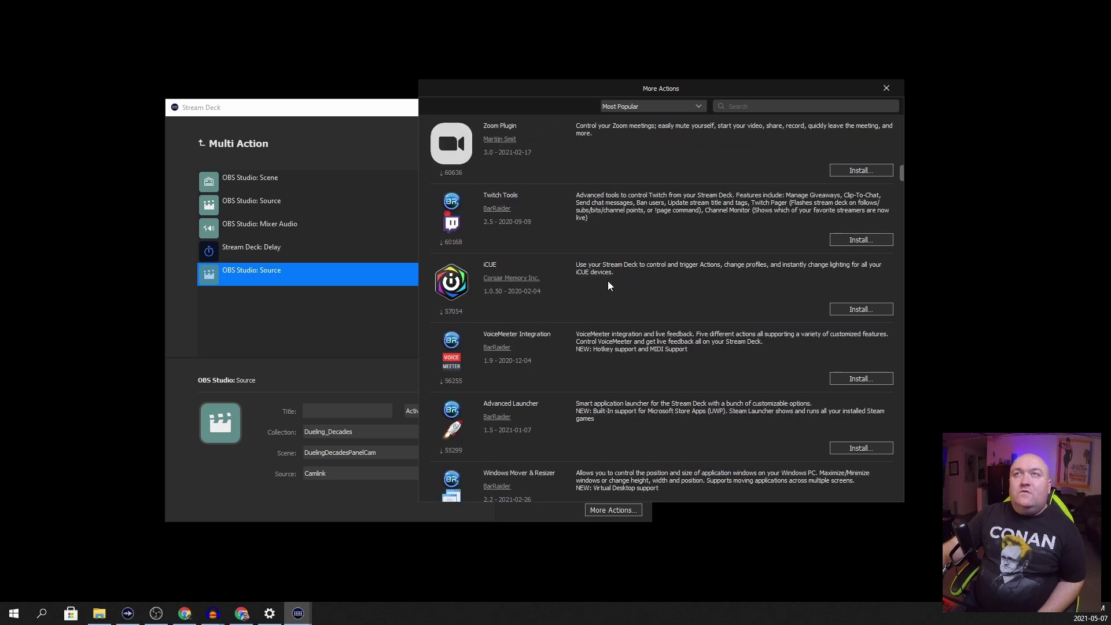
pyautogui.scroll(-3, 607, 280)
pyautogui.scroll(-3, 608, 280)
pyautogui.scroll(-3, 608, 280)
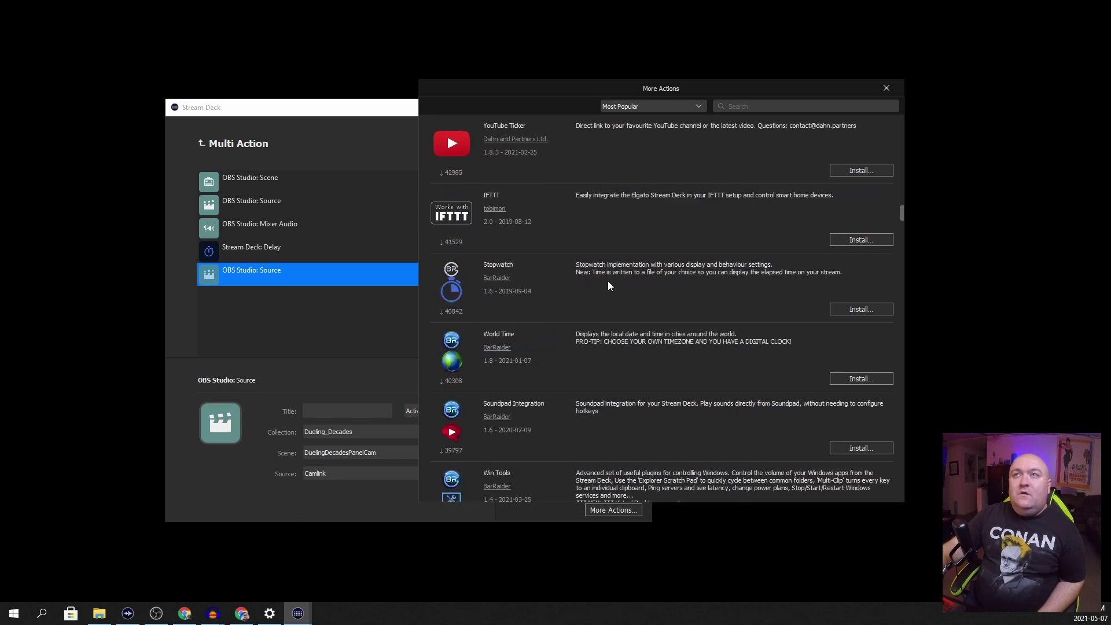
pyautogui.scroll(-2, 607, 280)
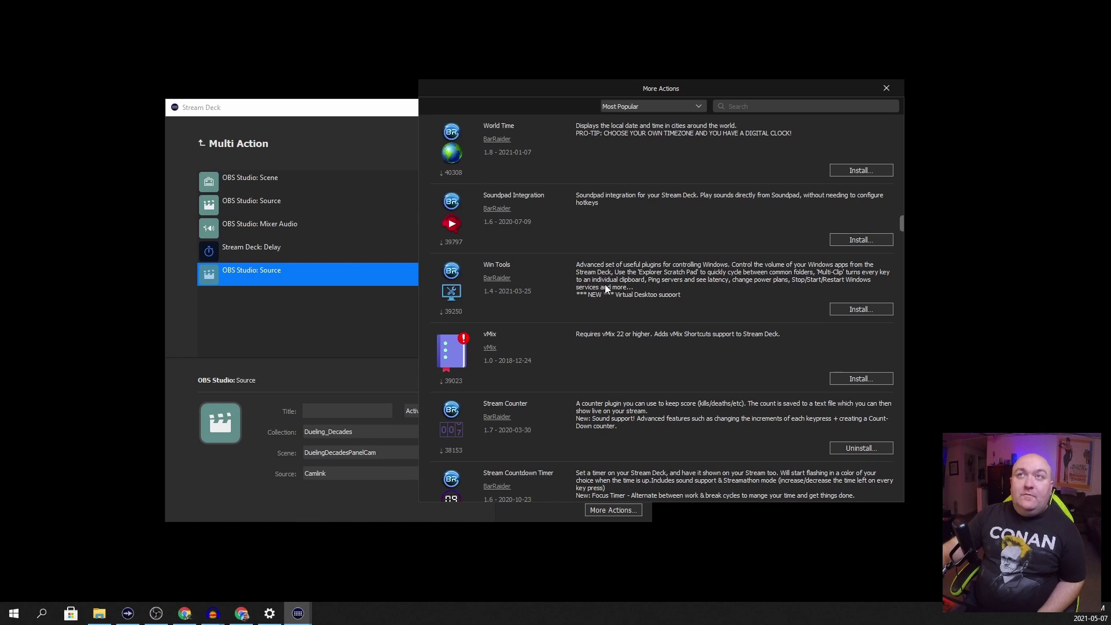
pyautogui.press('Escape')
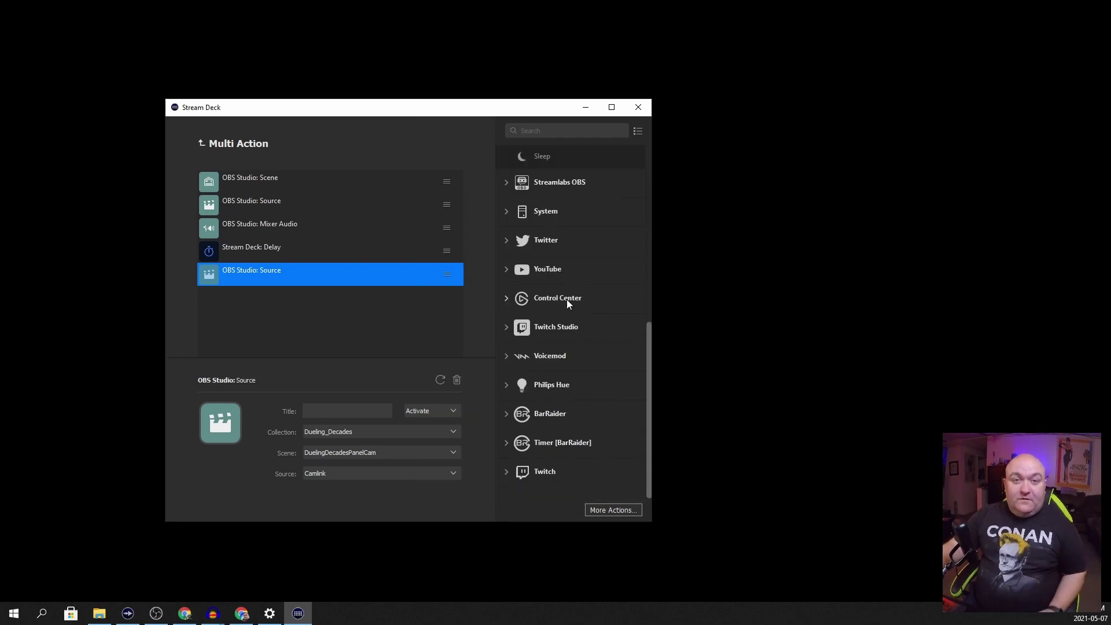
# Browse the YouTube actions, search the plugin store for 'youtube', then select Loupedeck's Studio workspace.
pyautogui.click(508, 269)
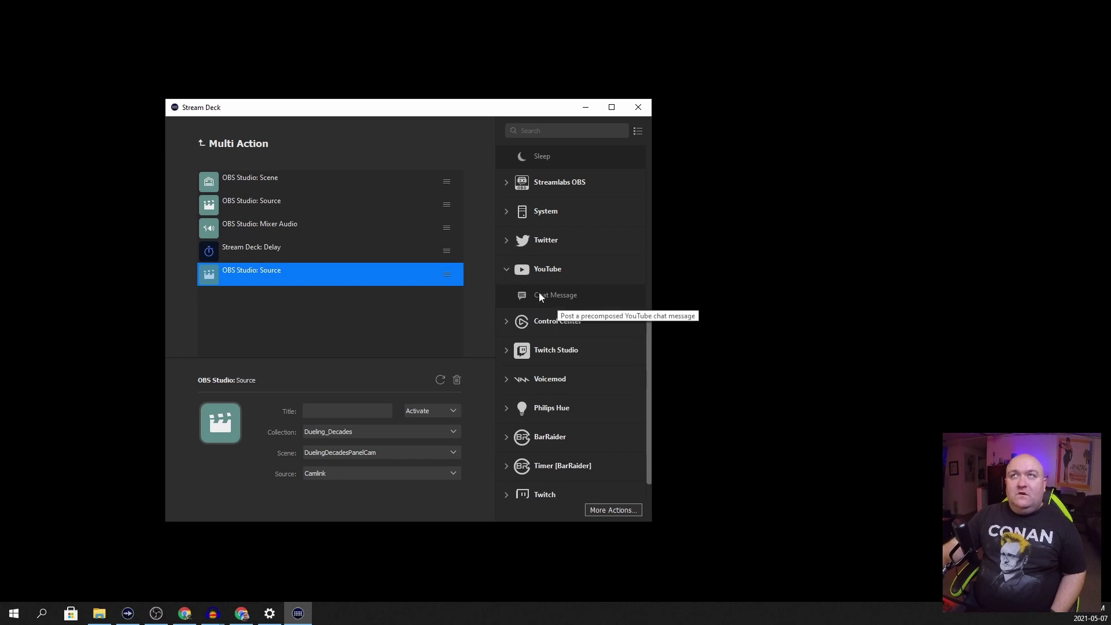
pyautogui.click(613, 510)
pyautogui.scroll(-5, 576, 411)
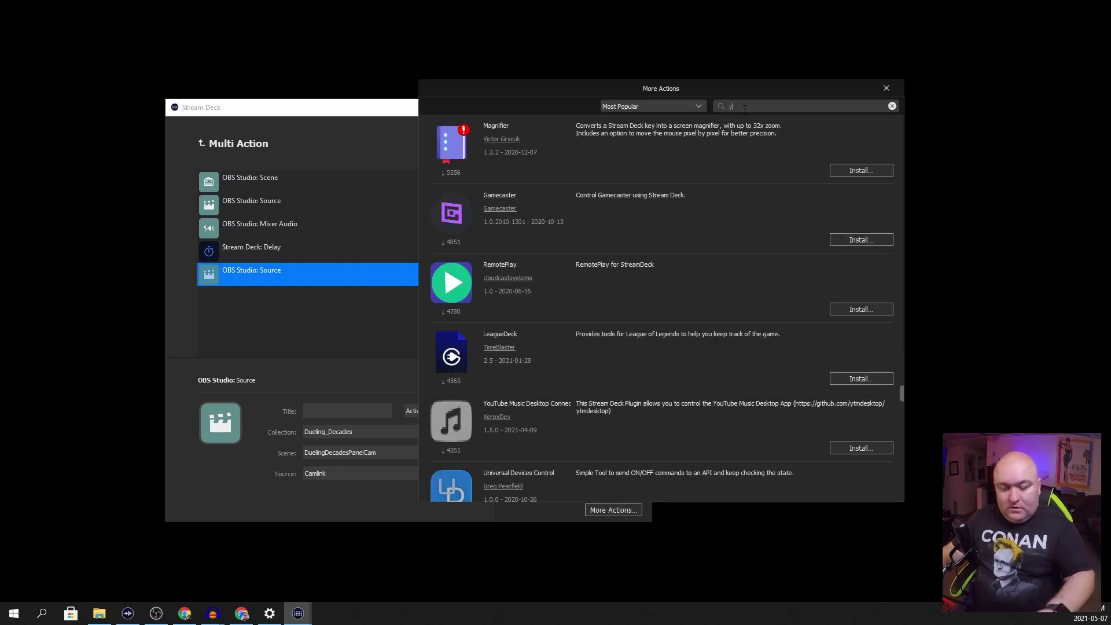
pyautogui.write('youtube')
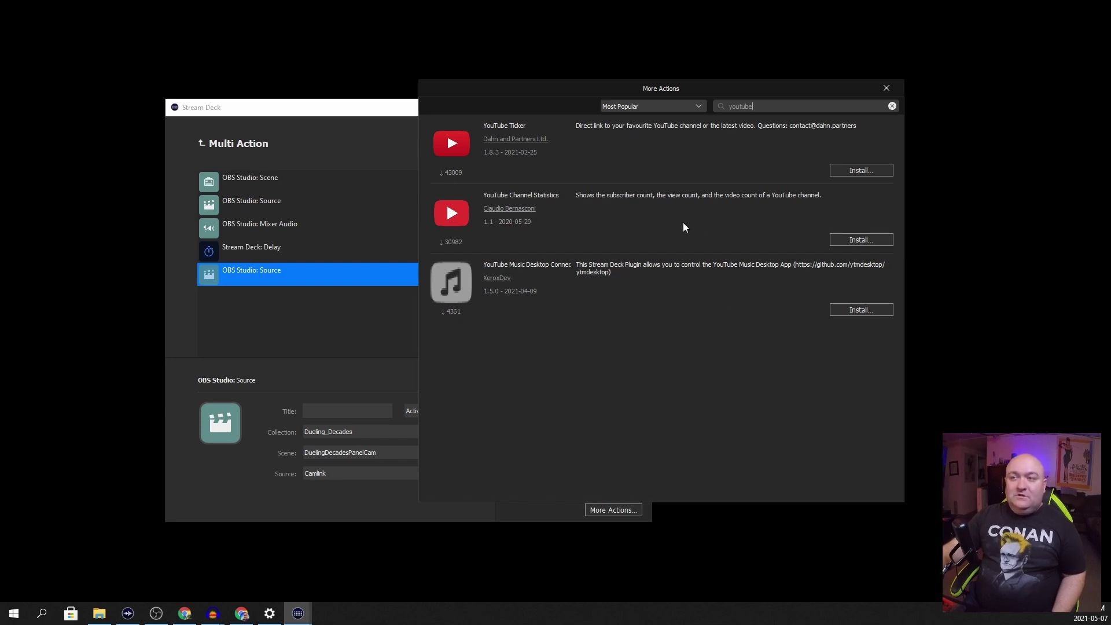
pyautogui.click(886, 88)
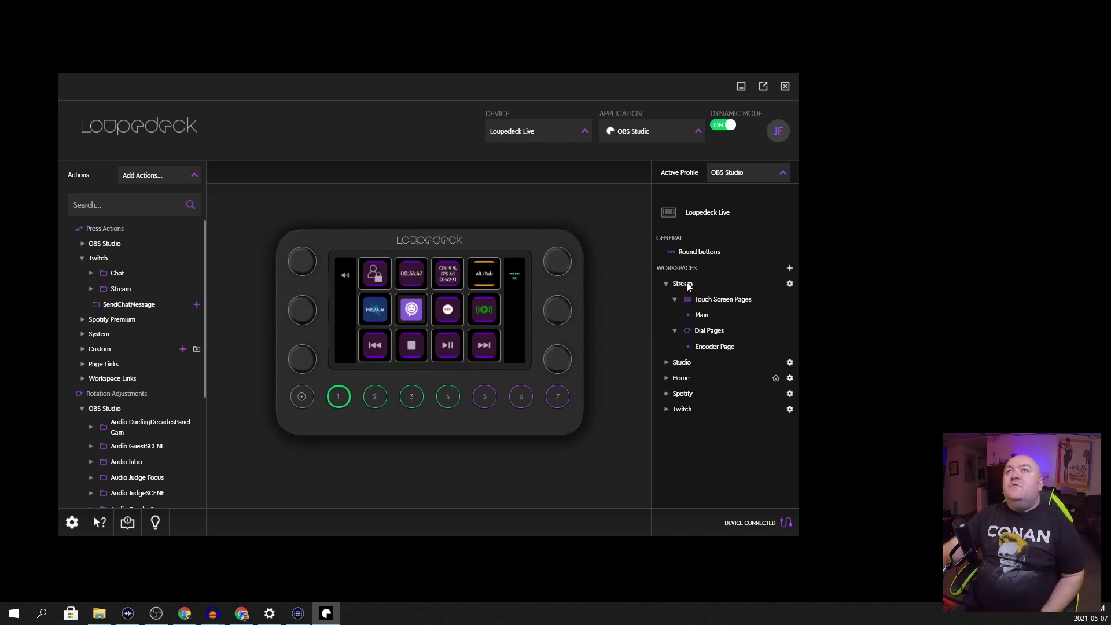
pyautogui.click(682, 364)
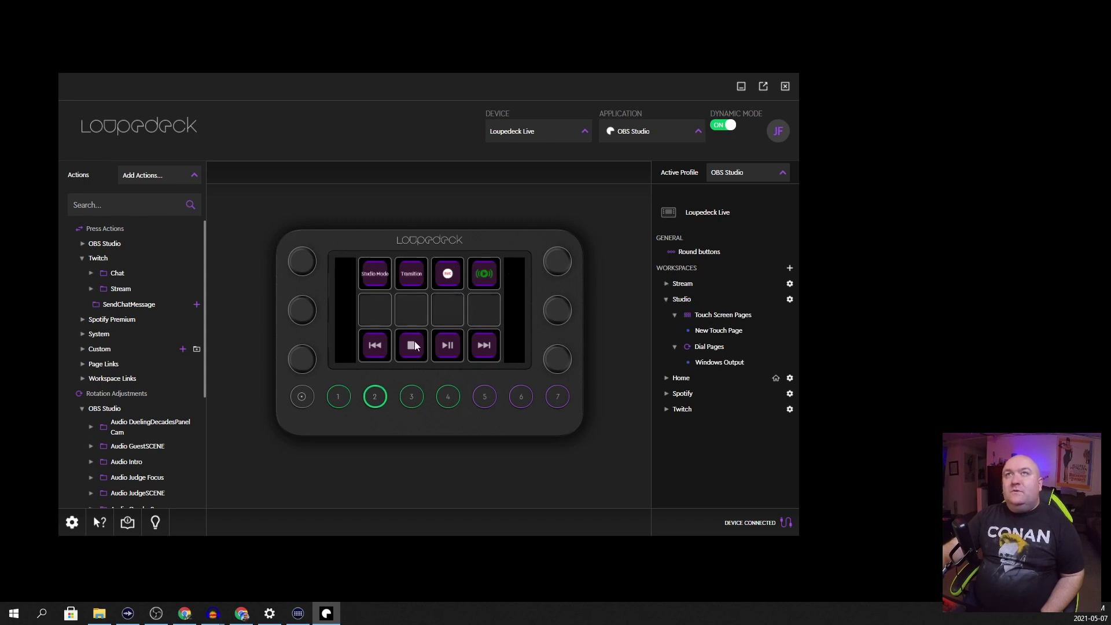
# Browse the Home and Spotify workspaces, then show the application profiles list.
pyautogui.click(678, 381)
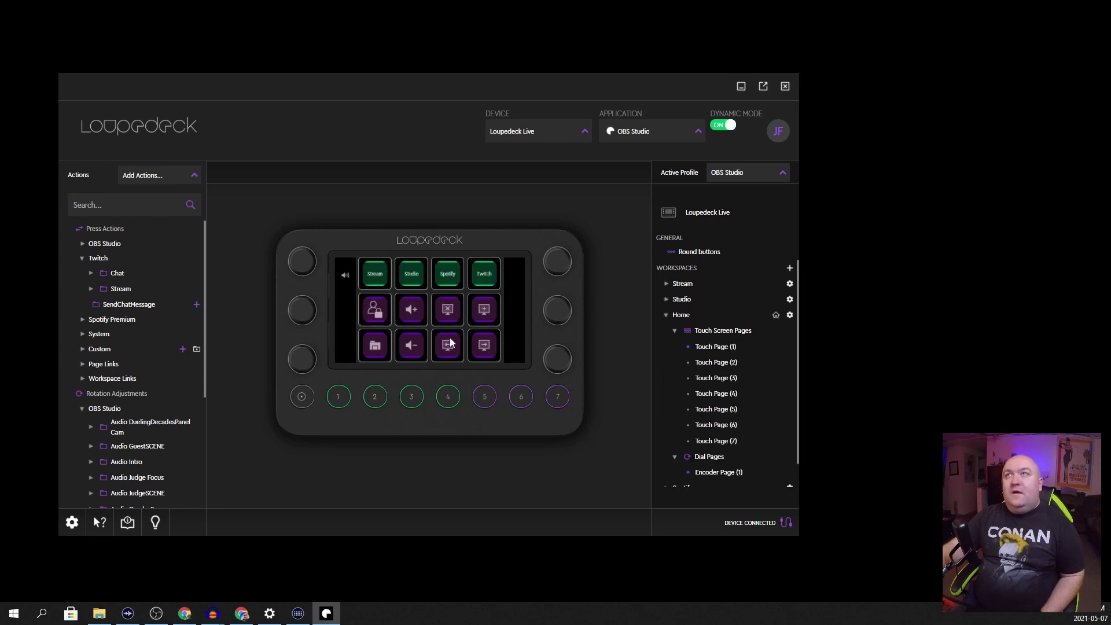
pyautogui.click(666, 316)
pyautogui.click(681, 333)
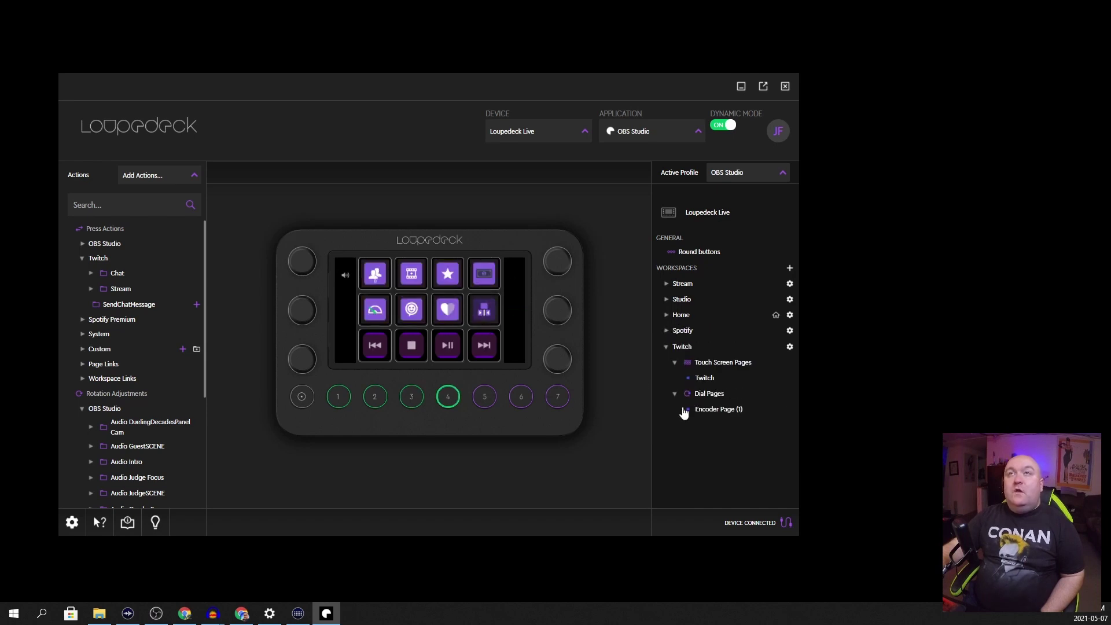
pyautogui.click(627, 138)
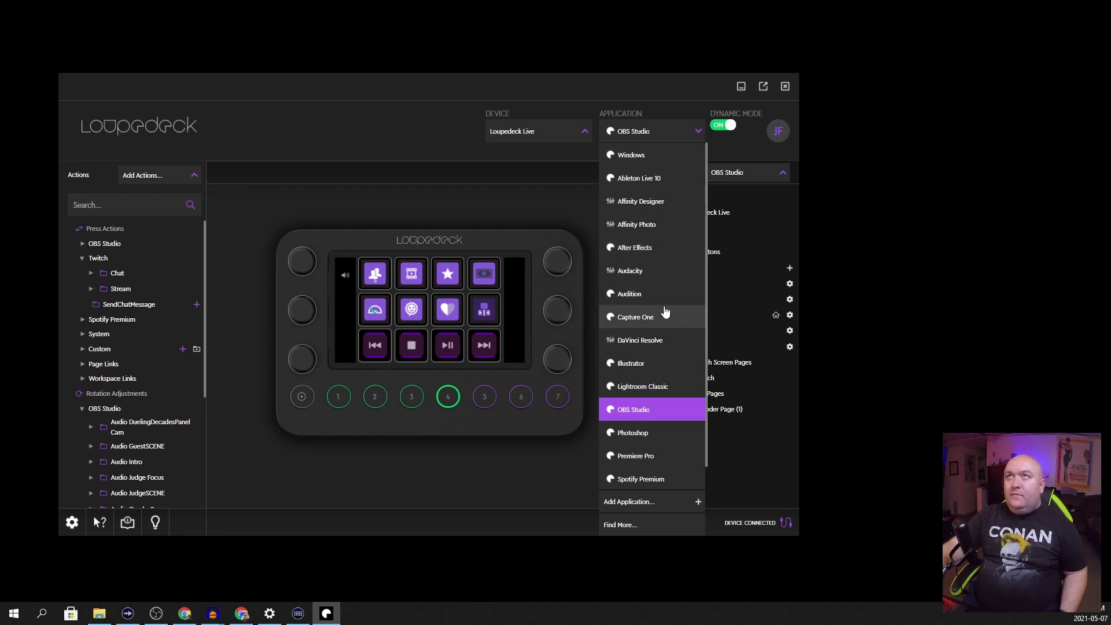
pyautogui.scroll(-1, 666, 304)
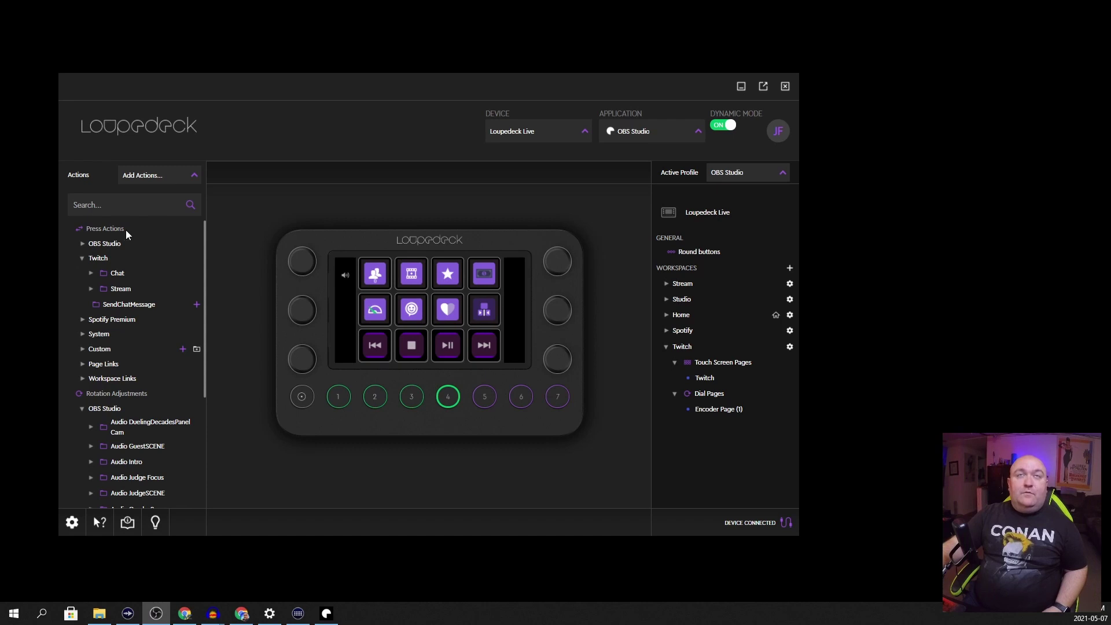
# Expand the OBS Studio press actions and scroll through their list.
pyautogui.click(83, 247)
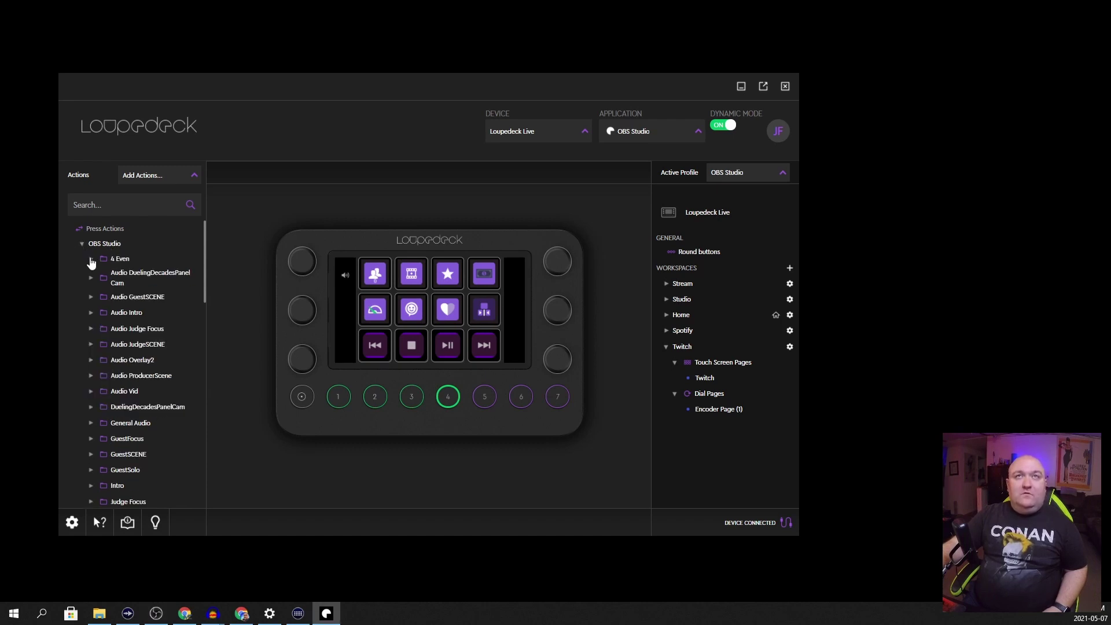
pyautogui.scroll(-1, 153, 320)
pyautogui.scroll(-5, 154, 320)
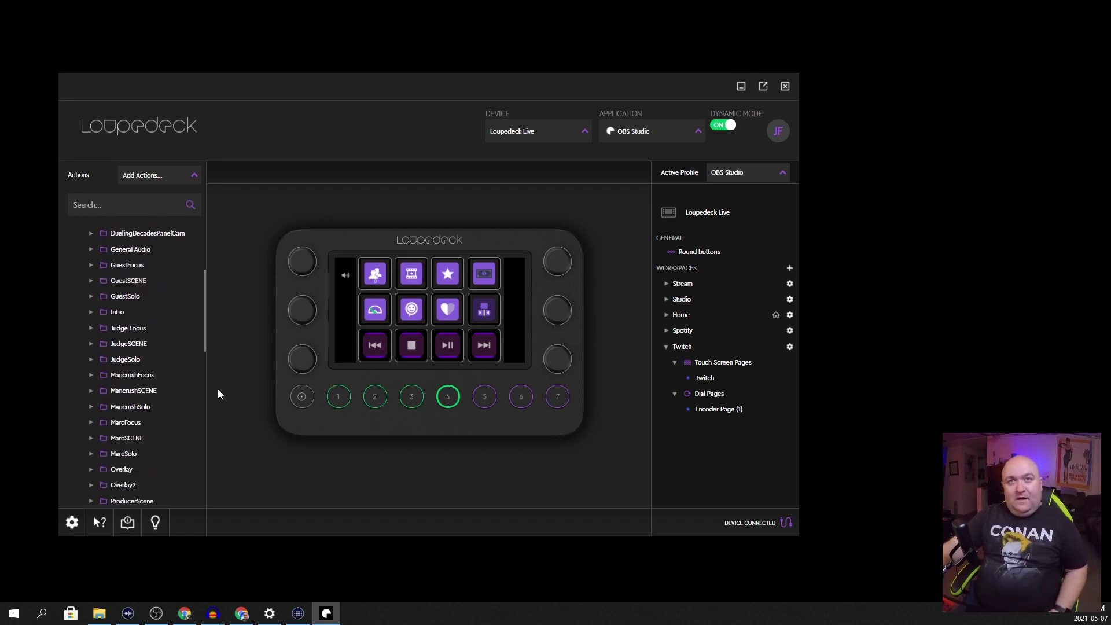
pyautogui.scroll(-4, 145, 468)
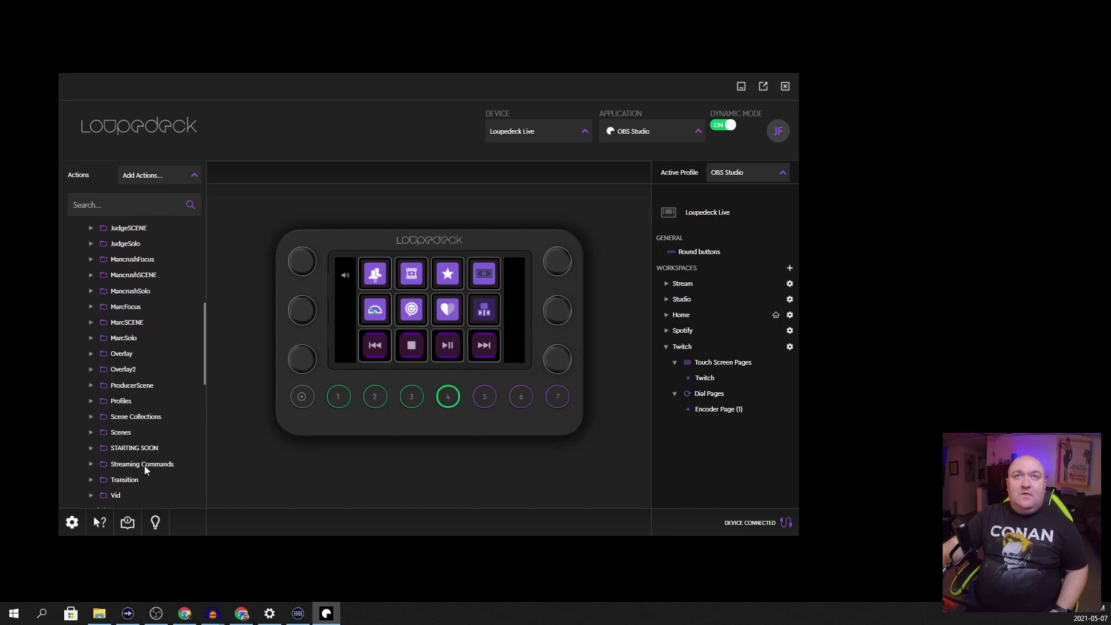
pyautogui.scroll(-4, 144, 465)
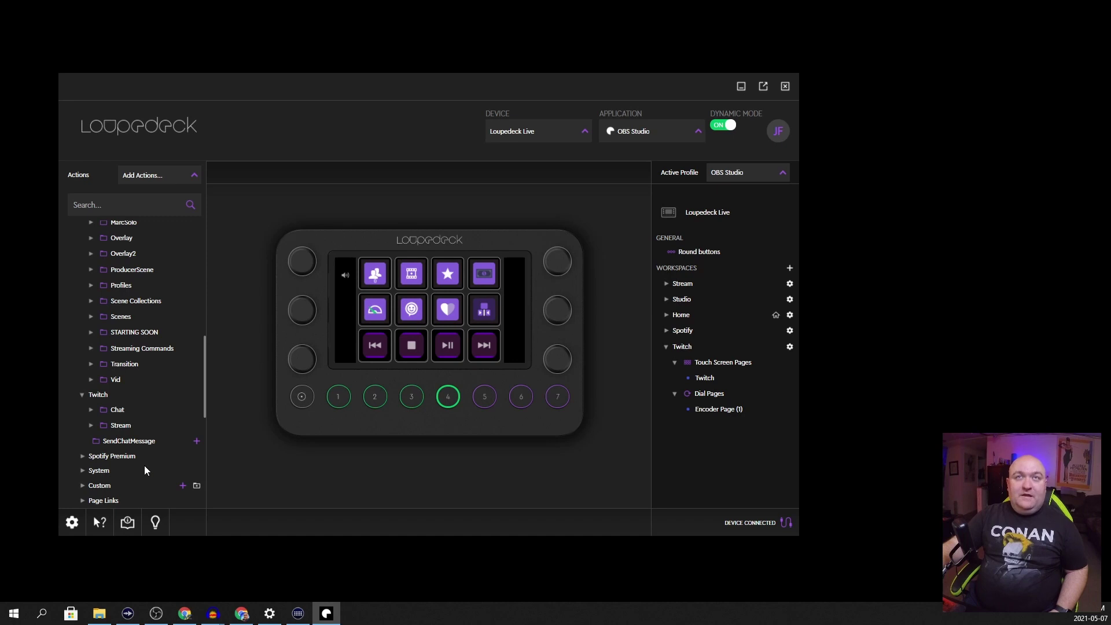
pyautogui.scroll(4, 144, 465)
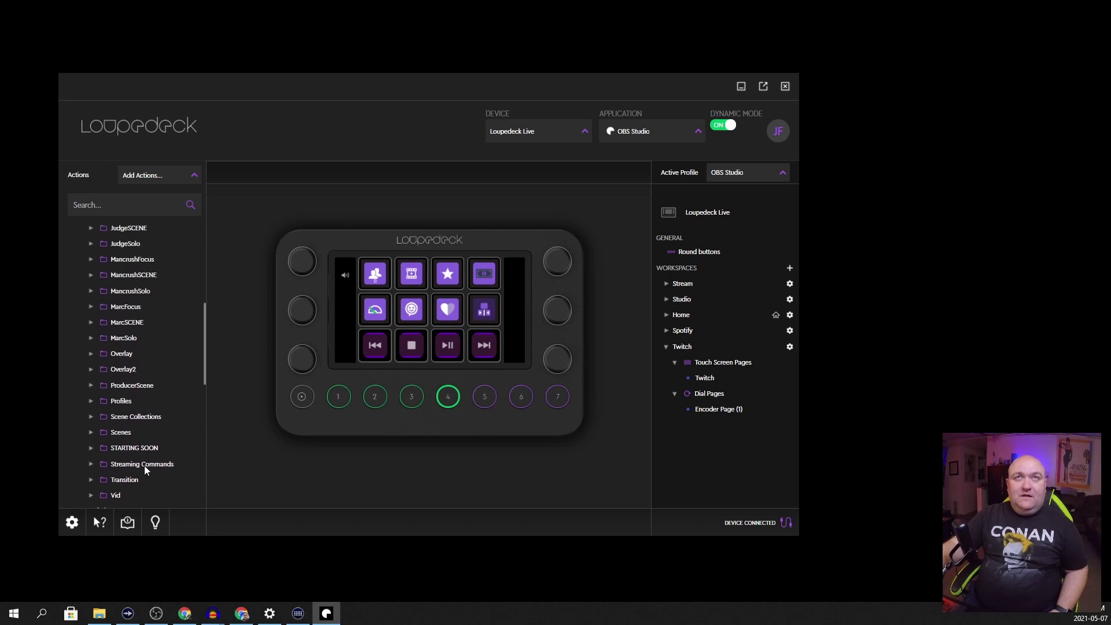
# Expand the Overlay folder and place sidebarmovies on the Twitch page's second-row button.
pyautogui.click(91, 355)
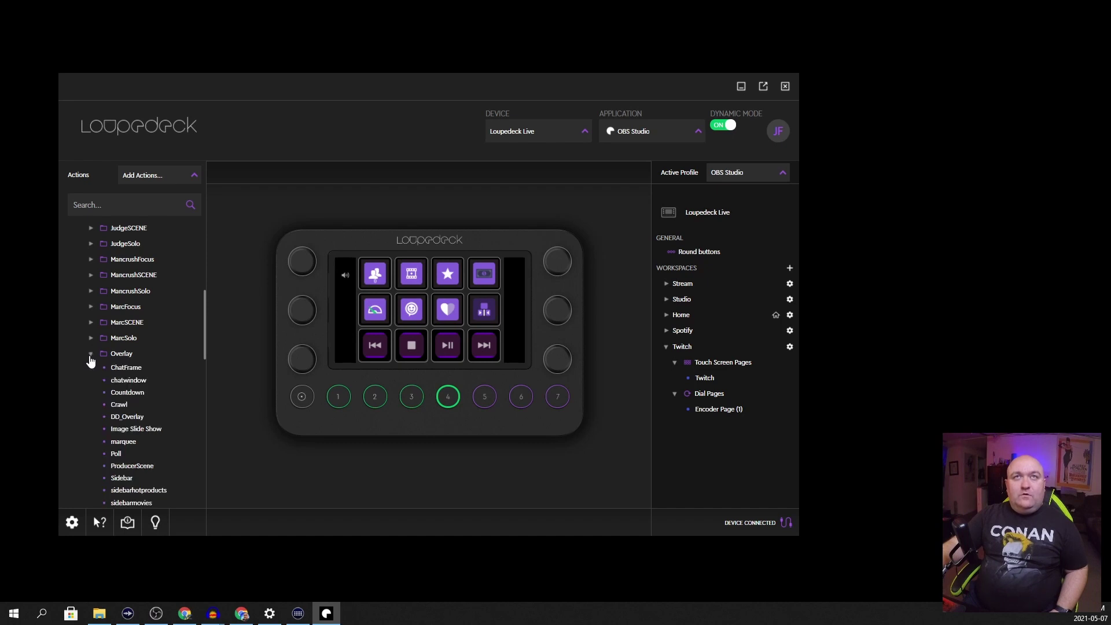
pyautogui.scroll(-2, 164, 400)
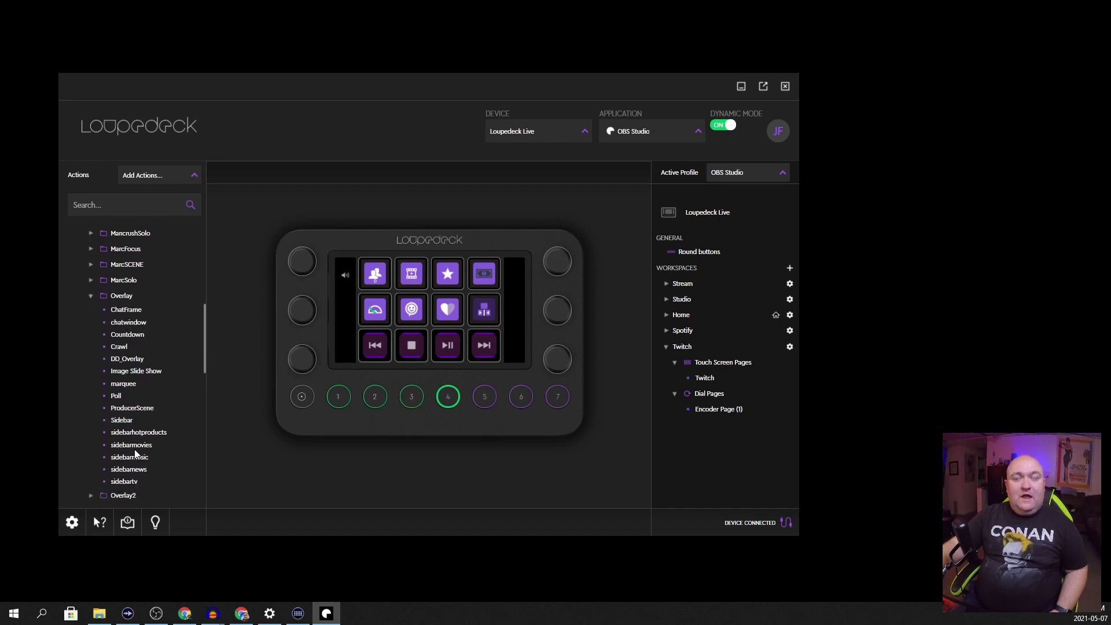
pyautogui.moveTo(134, 446); pyautogui.dragTo(380, 316)
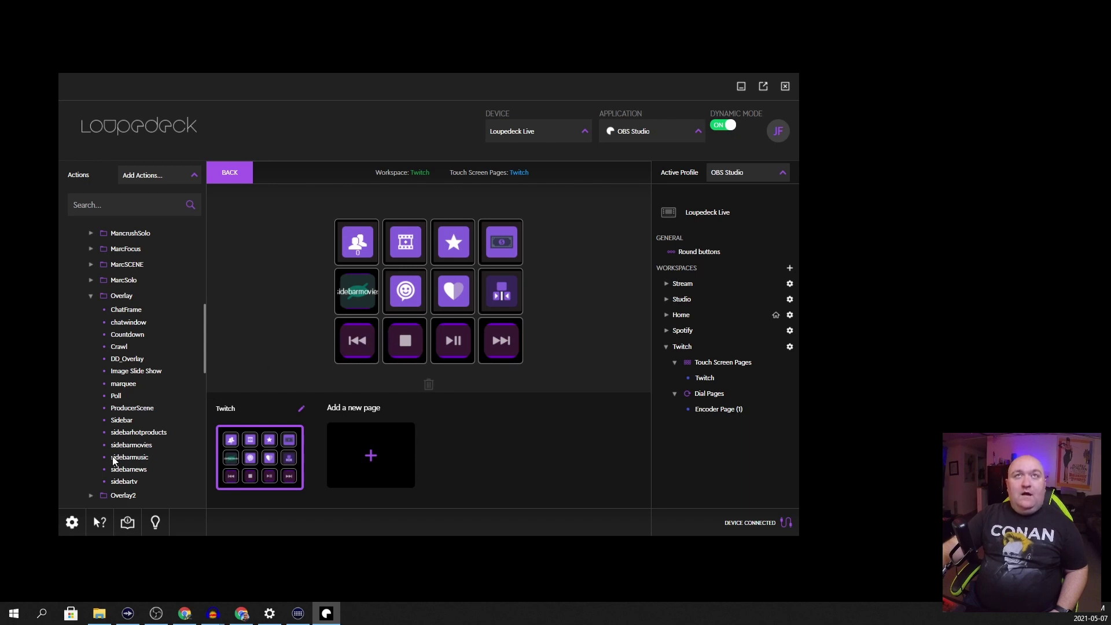
# Expand the Streaming Commands, General Audio, Audio ProducerScene and Audio Vid action folders.
pyautogui.scroll(-8, 114, 461)
pyautogui.scroll(-6, 112, 460)
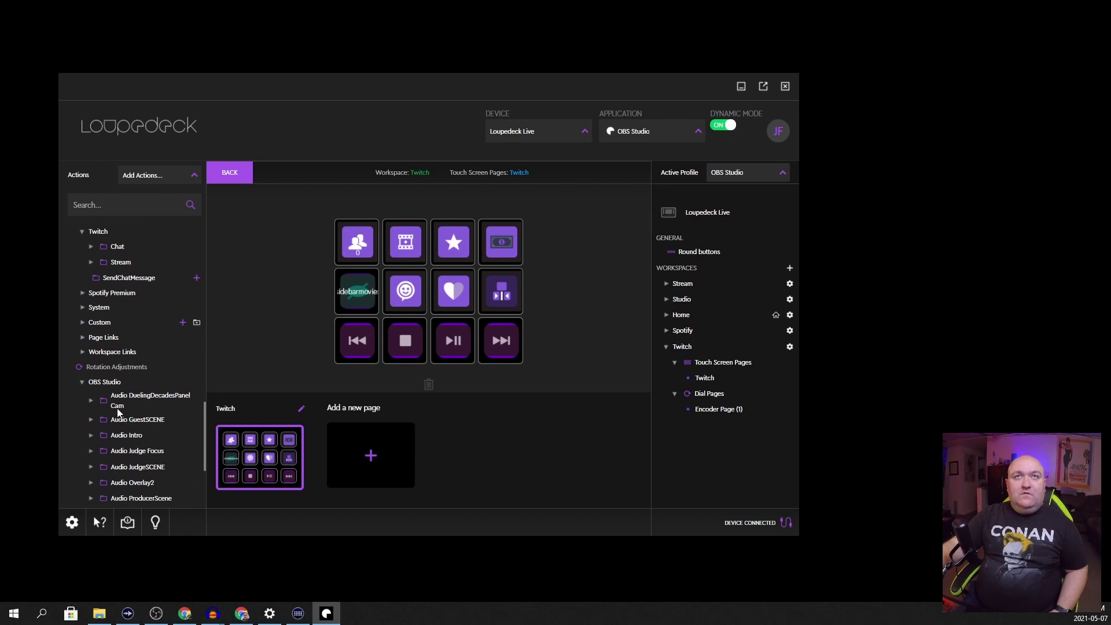
pyautogui.scroll(-4, 133, 437)
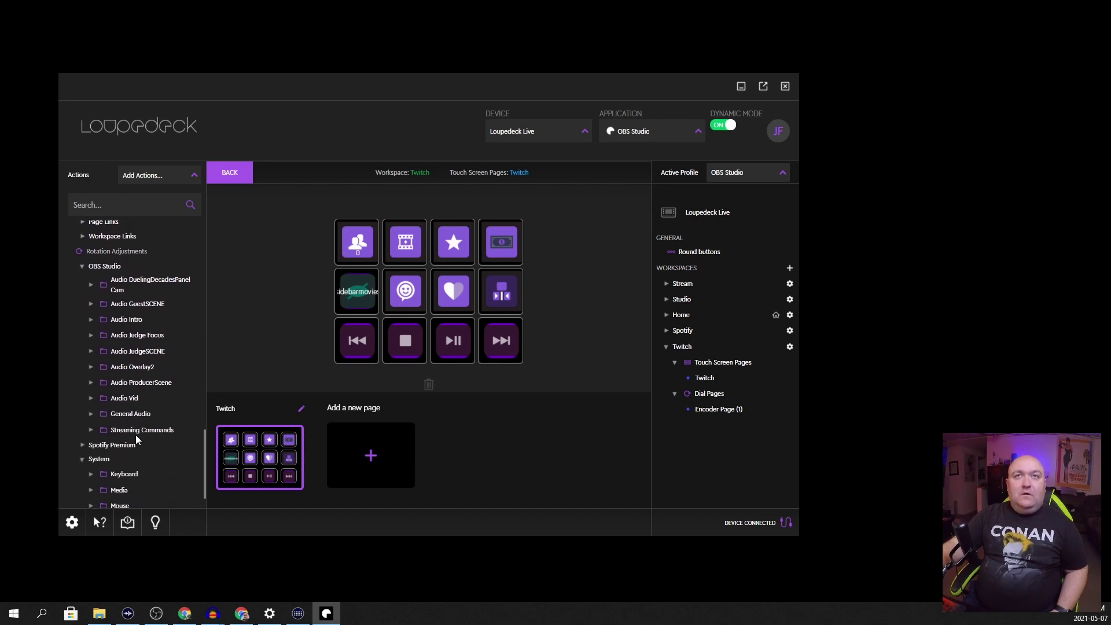
pyautogui.click(91, 431)
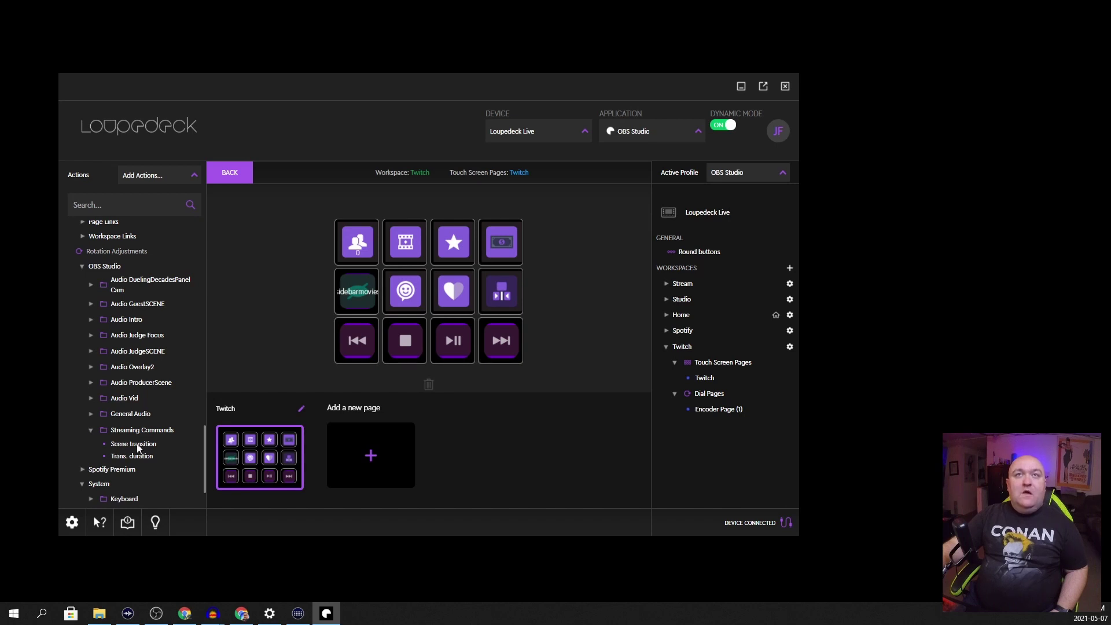
pyautogui.click(91, 415)
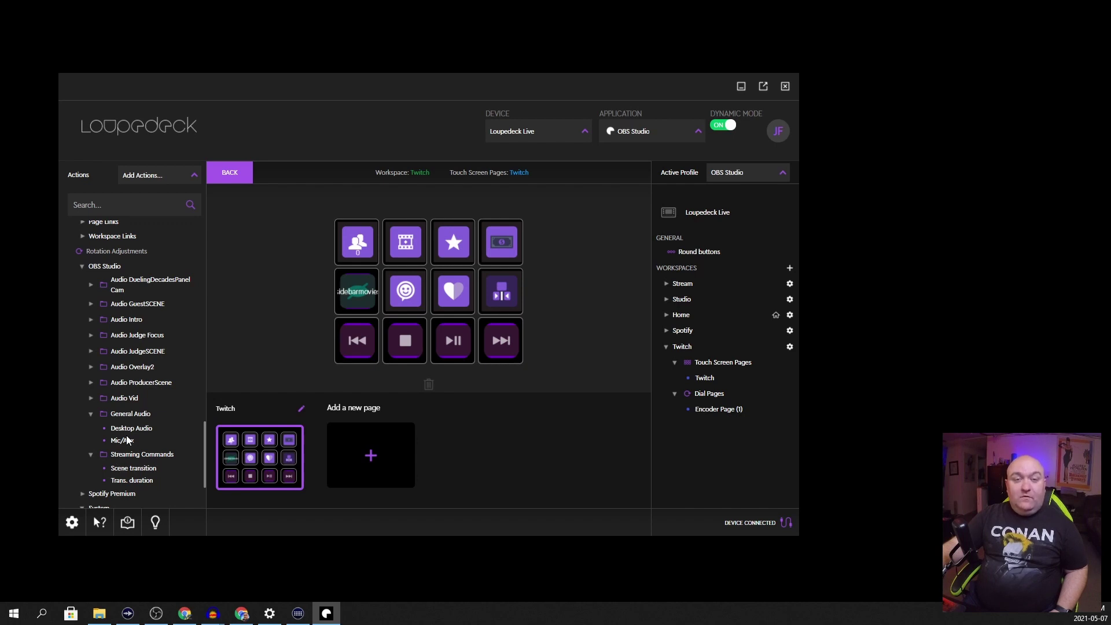
pyautogui.click(104, 383)
pyautogui.click(103, 410)
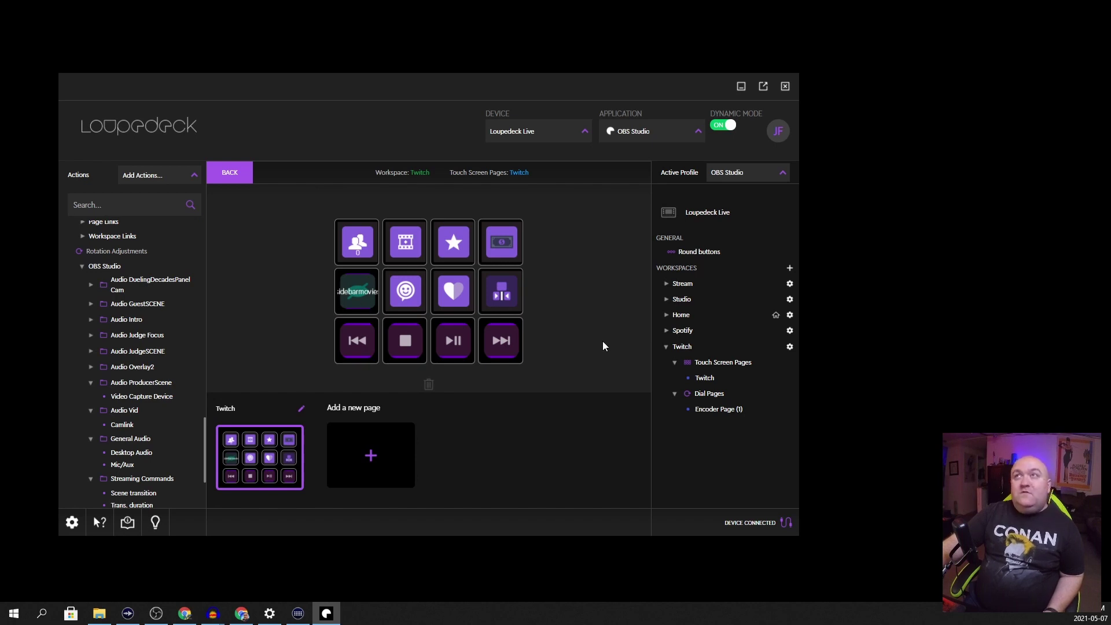
# Open the Twitch workspace's settings.
pyautogui.click(789, 347)
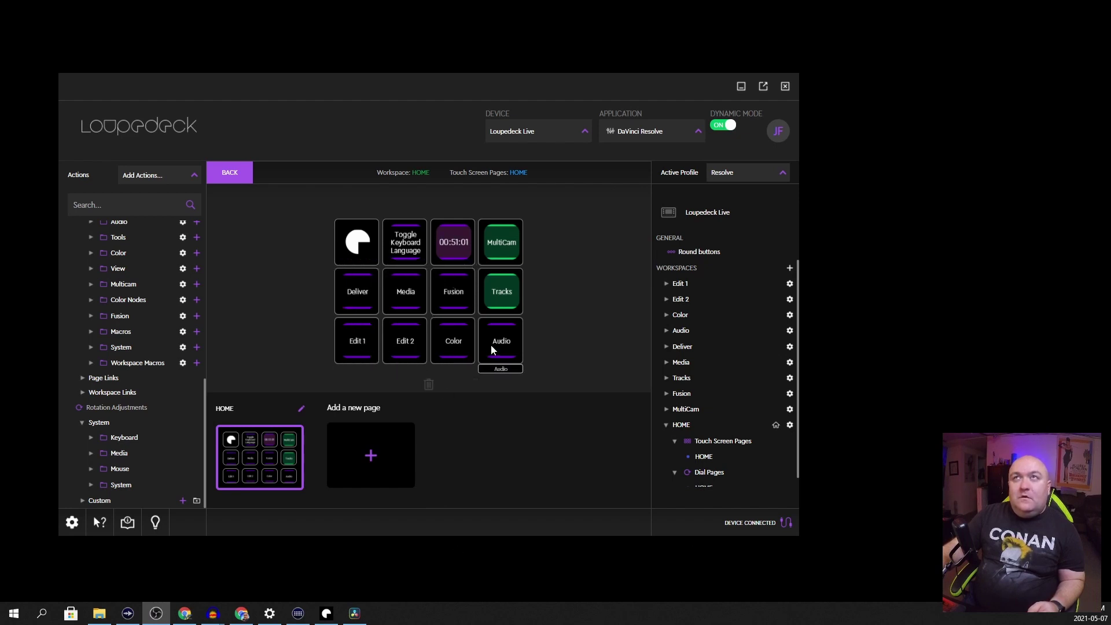
# View the Edit 1 button's multi-action steps and cancel without changes.
pyautogui.doubleClick(360, 345)
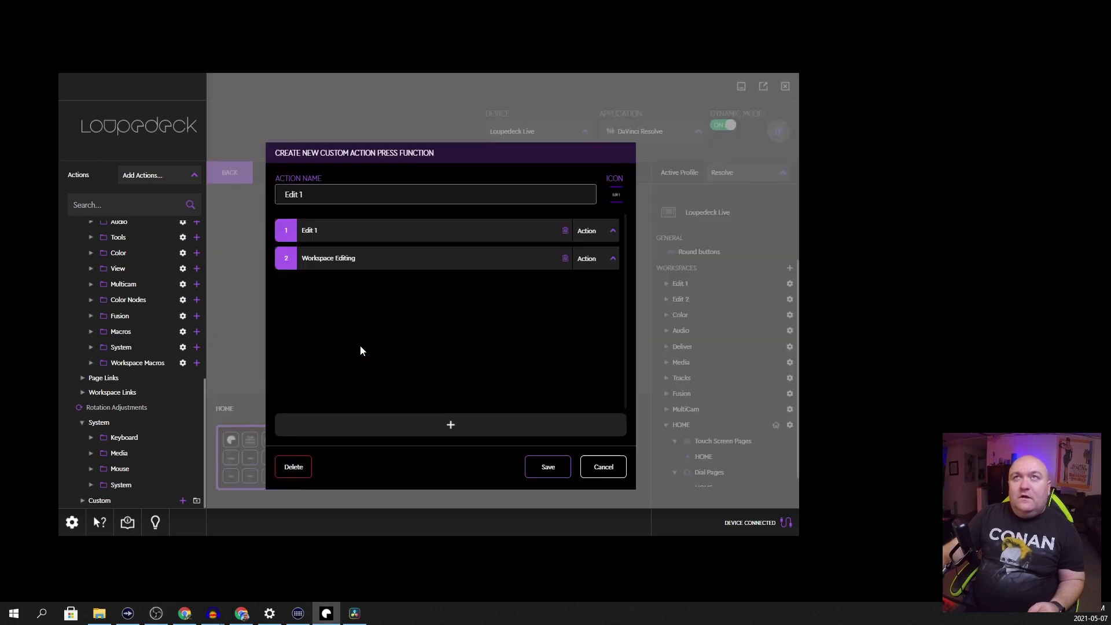
pyautogui.click(596, 469)
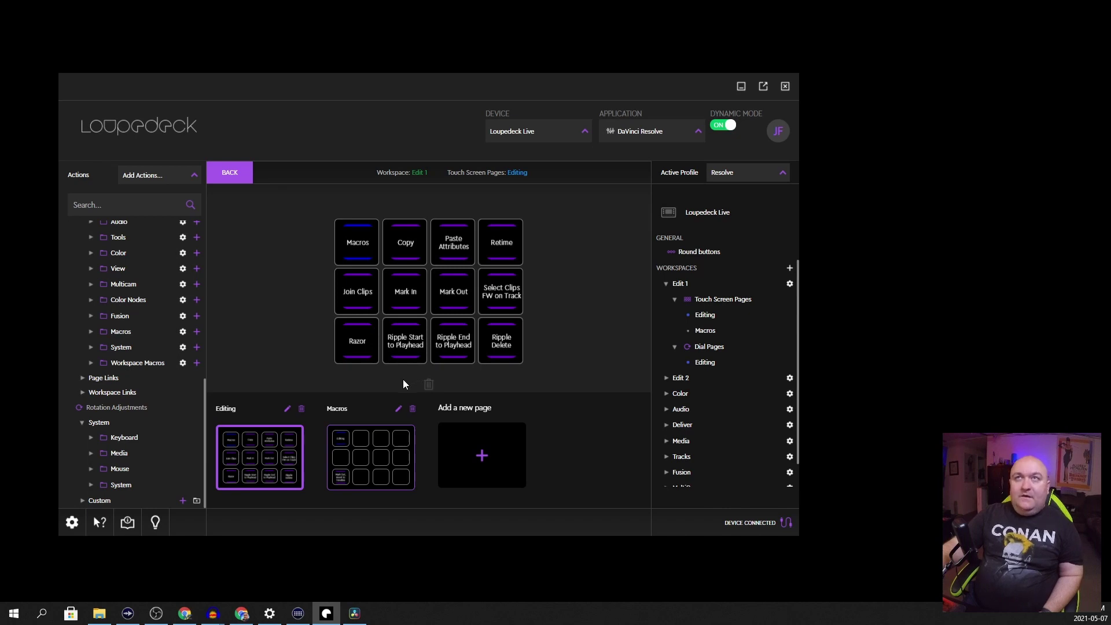
# Return to the device view and open Edit 1's Editing dial assignments.
pyautogui.click(223, 176)
pyautogui.click(549, 262)
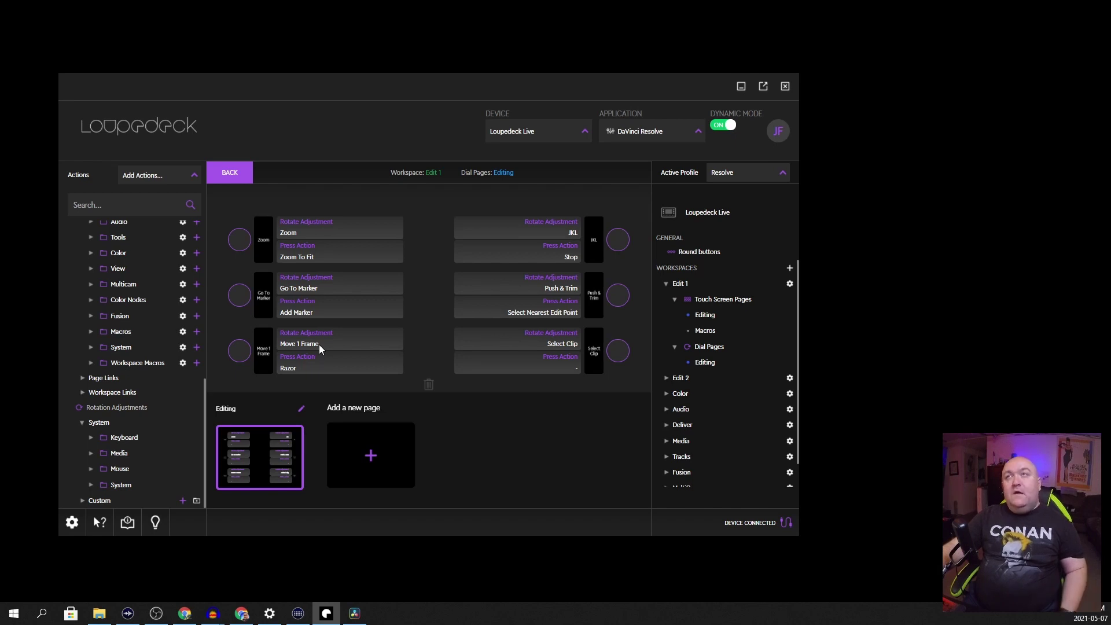
# Return to the device view, expand Edit 2 and Color, then preview the Fusion workspace.
pyautogui.click(229, 173)
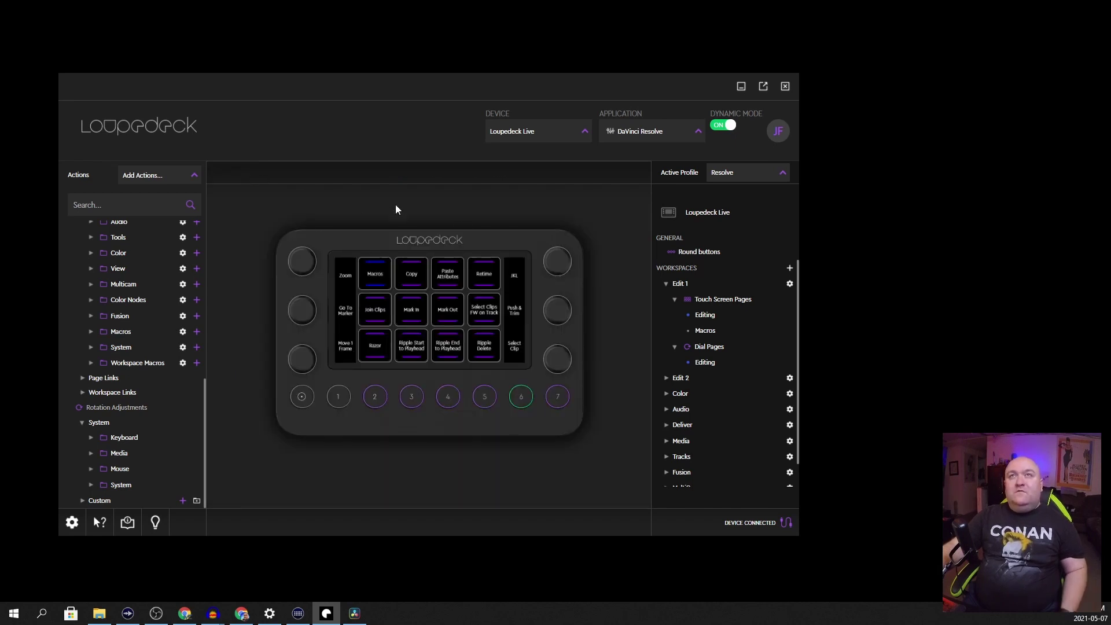
pyautogui.click(683, 379)
pyautogui.click(681, 392)
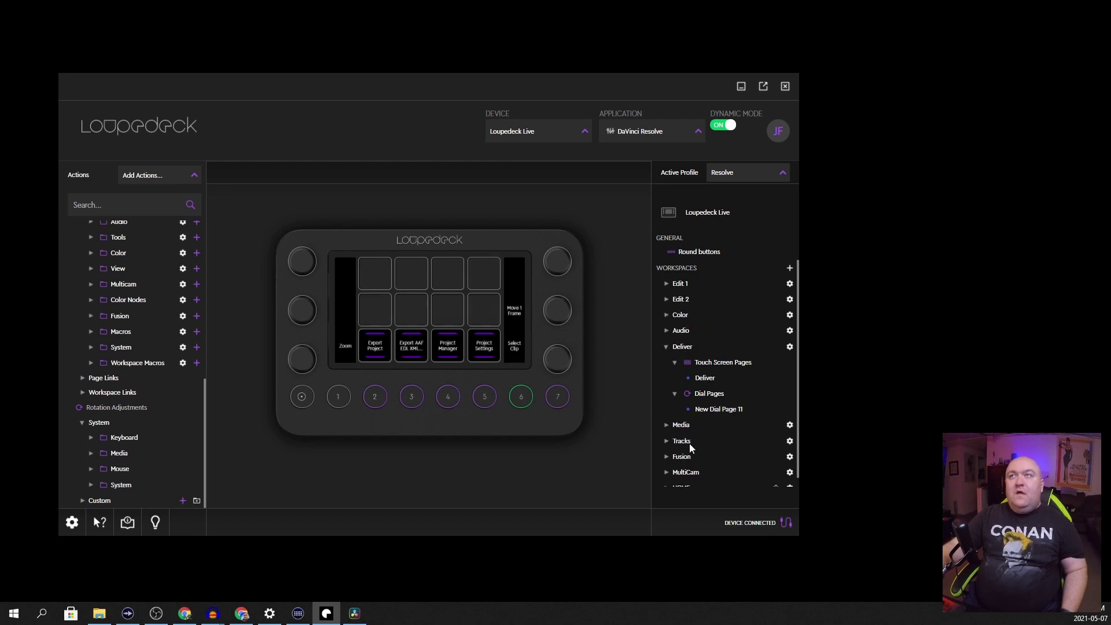
pyautogui.click(681, 457)
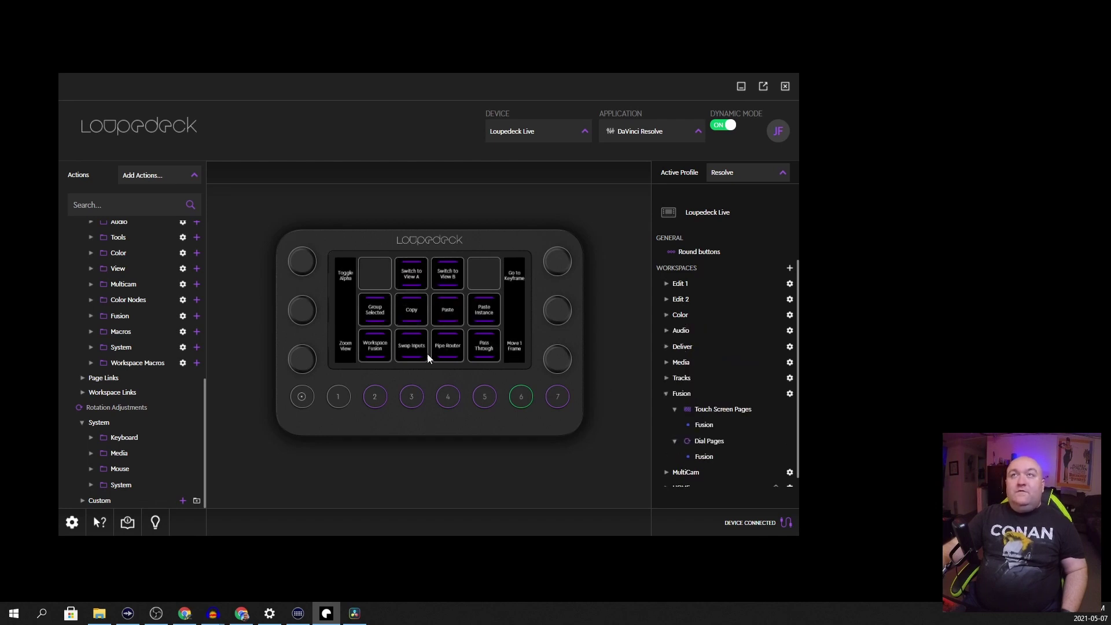
pyautogui.scroll(-1, 706, 396)
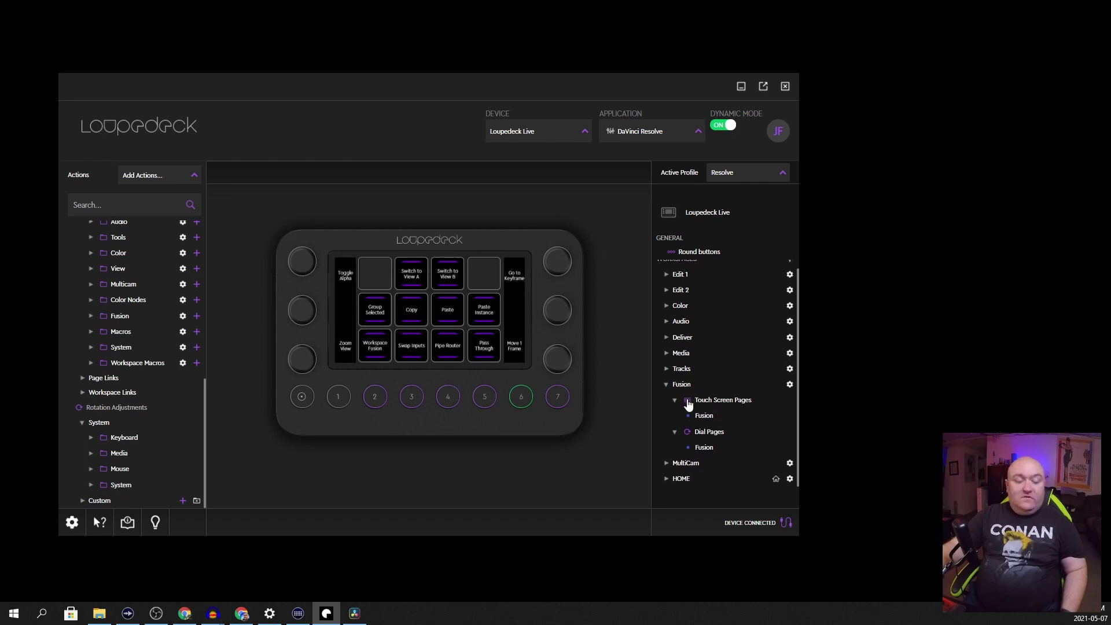